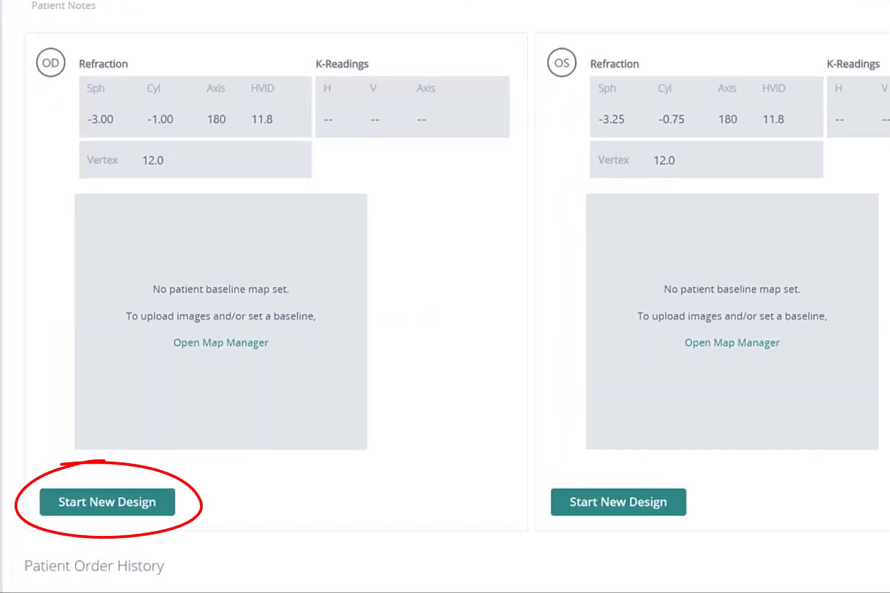
Start a new BE Free lens design for the patient's OD eye.
click(168, 509)
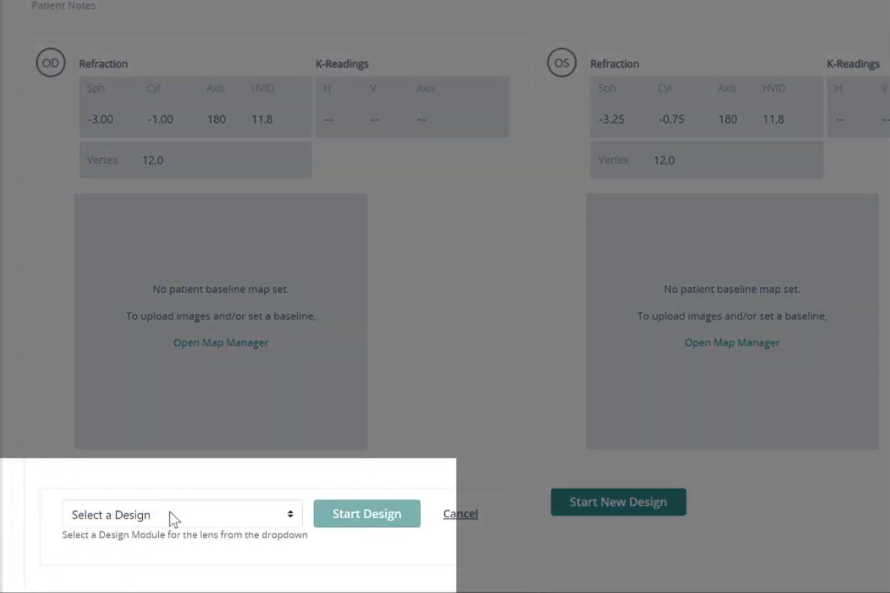
click(170, 513)
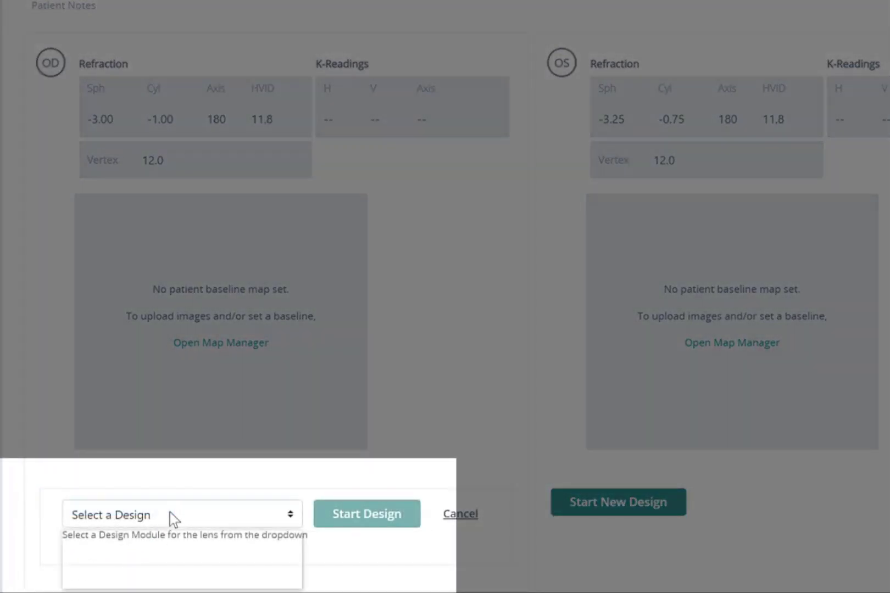
click(137, 584)
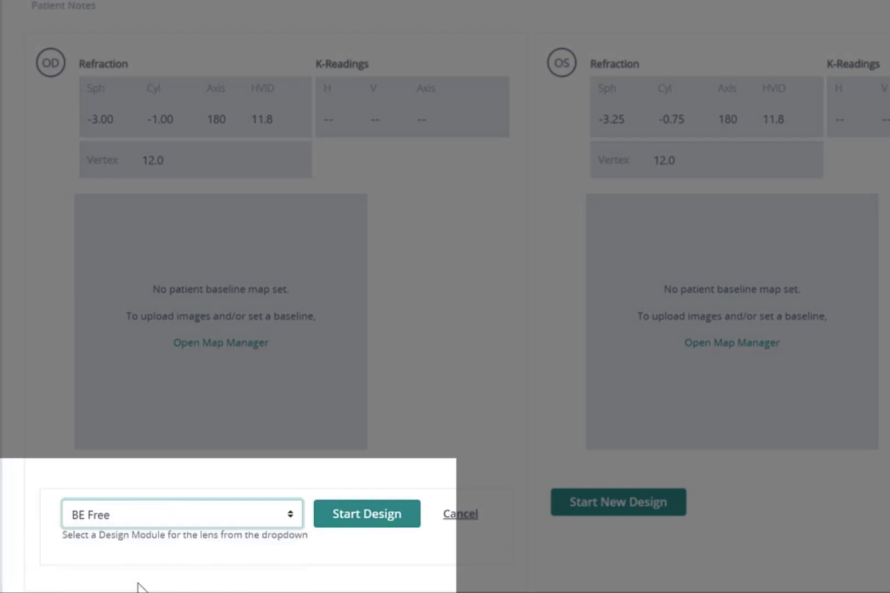
click(373, 527)
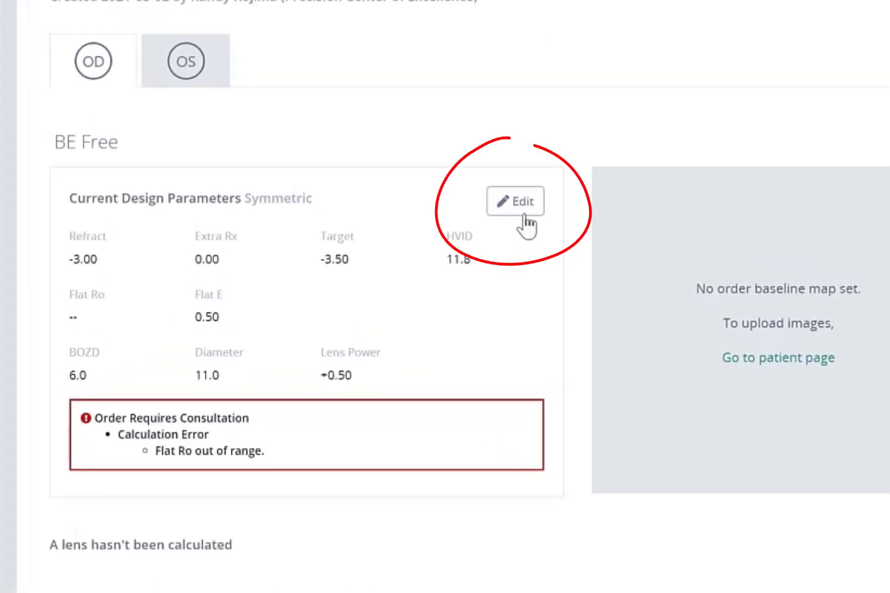
Edit the OD design as Toric with Flat Ro 7.80, Steep Ro 7.70 and Steep E 0.40.
click(524, 212)
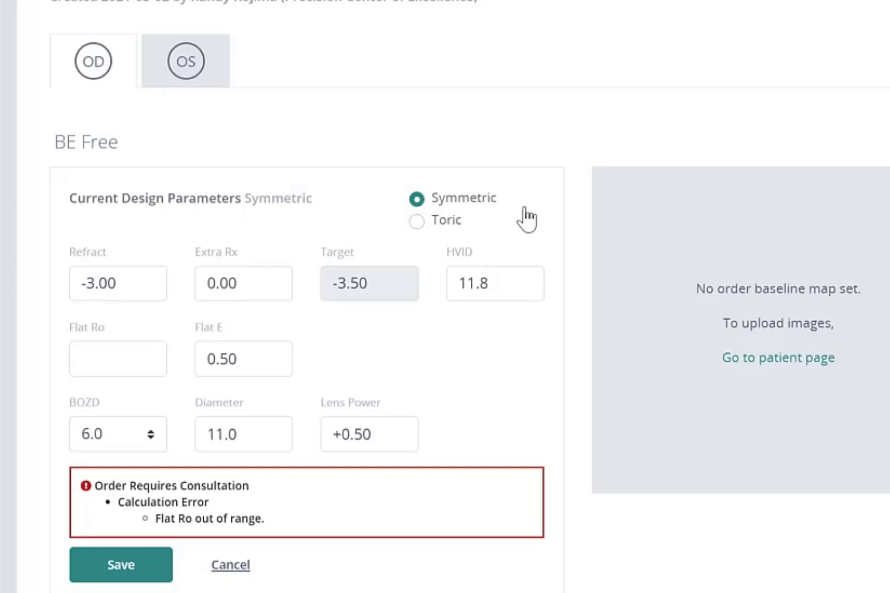
click(420, 221)
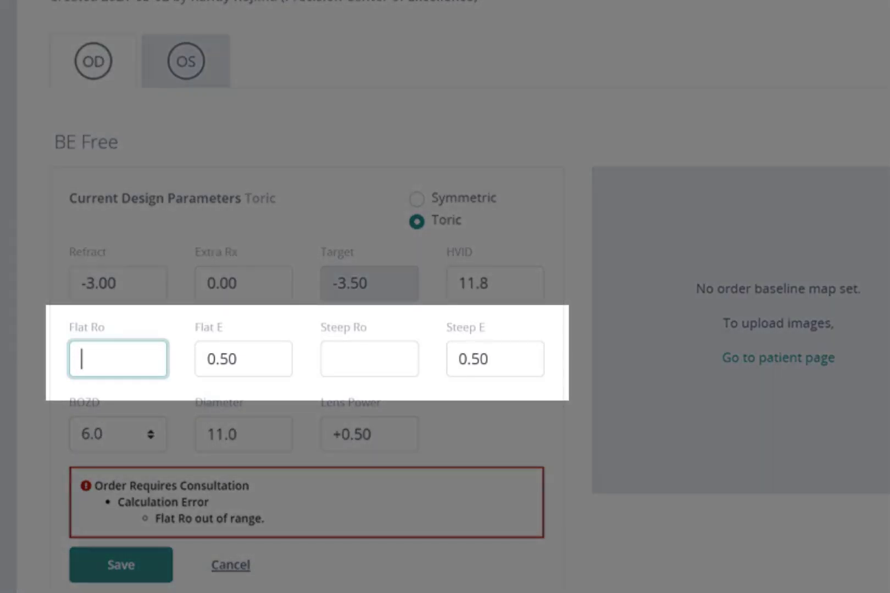
text(7.80)
key(Tab)
key(Tab)
text(7.70)
key(Tab)
text(0.40)
key(Tab)
Set the OD lens's BOZD to 5.5 and save the design parameters.
scroll(152, 443, down, 1)
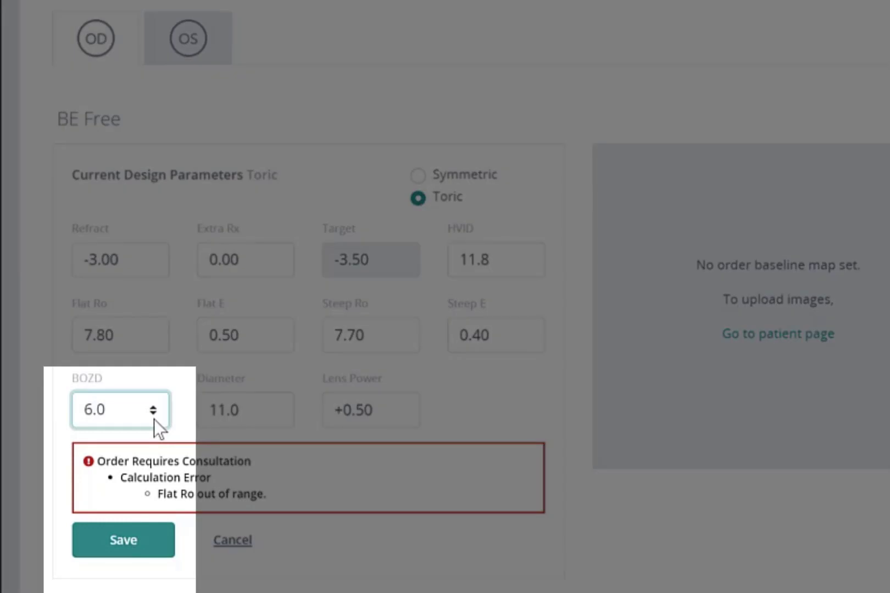
click(154, 419)
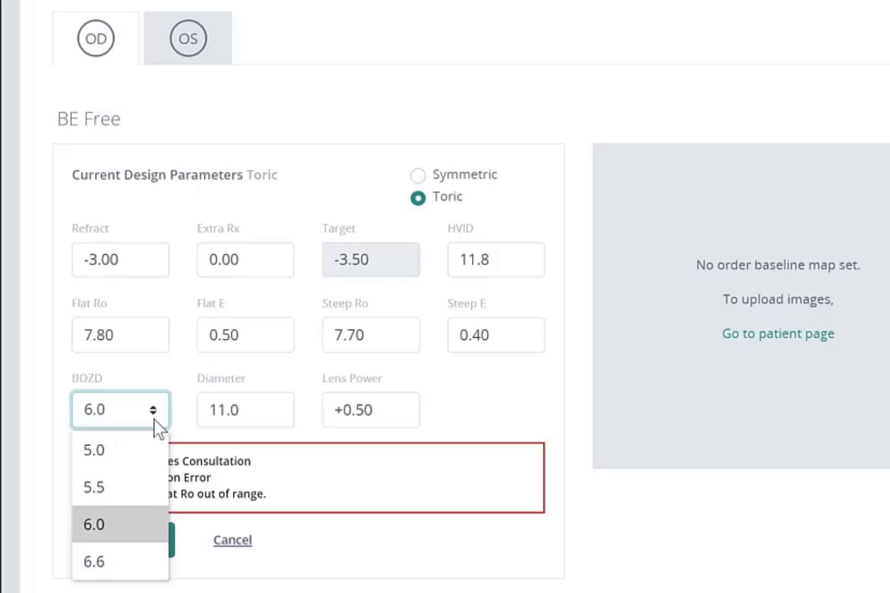
click(144, 488)
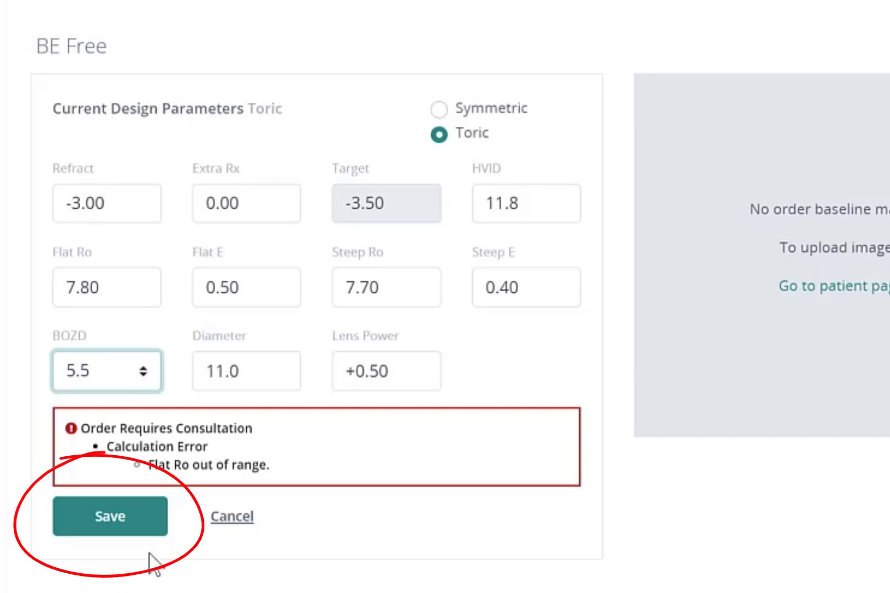
click(140, 528)
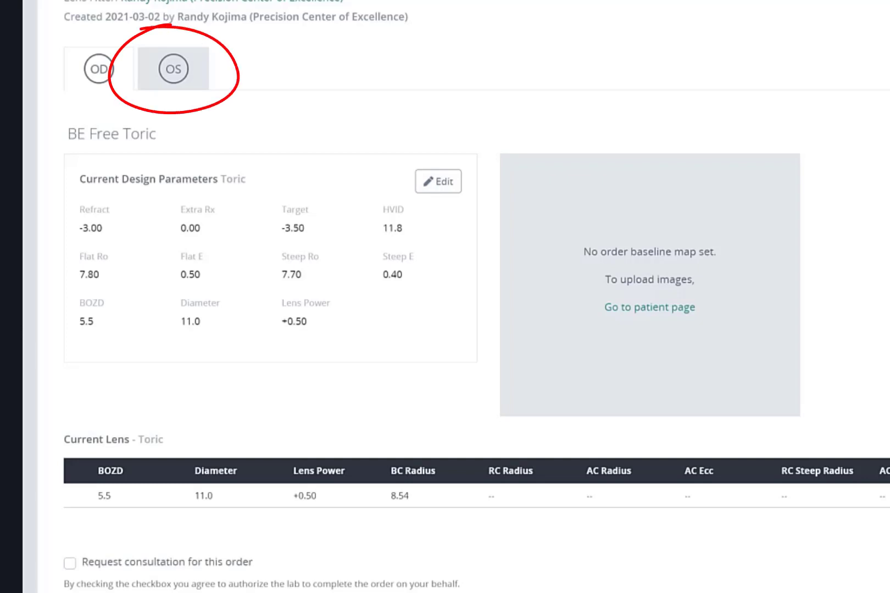
Start a BE Free design for the OS eye and change its design type to Toric.
click(173, 68)
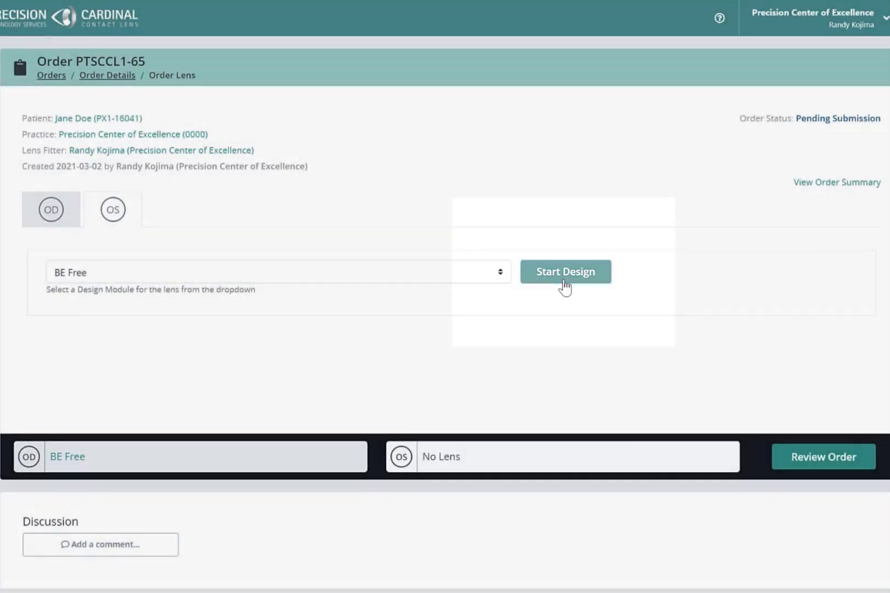
click(564, 273)
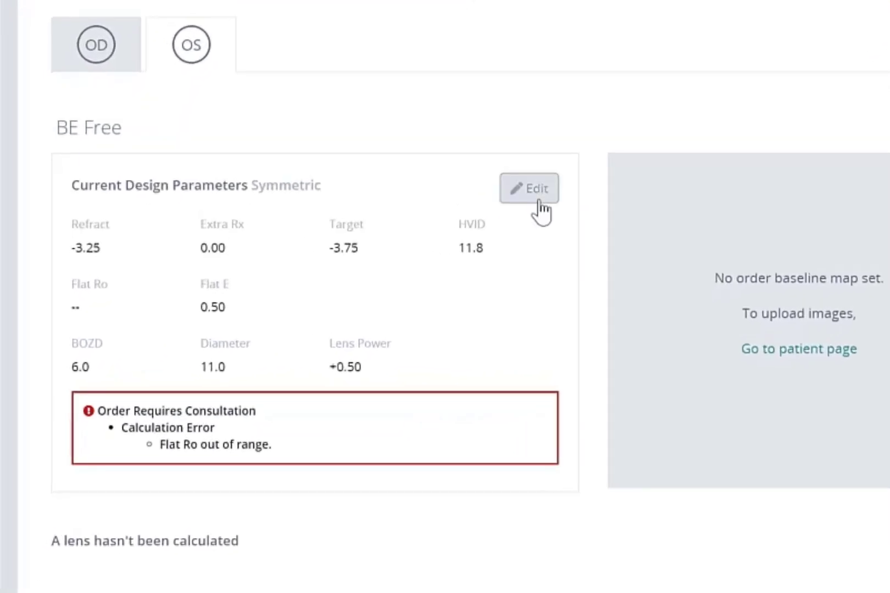
click(539, 199)
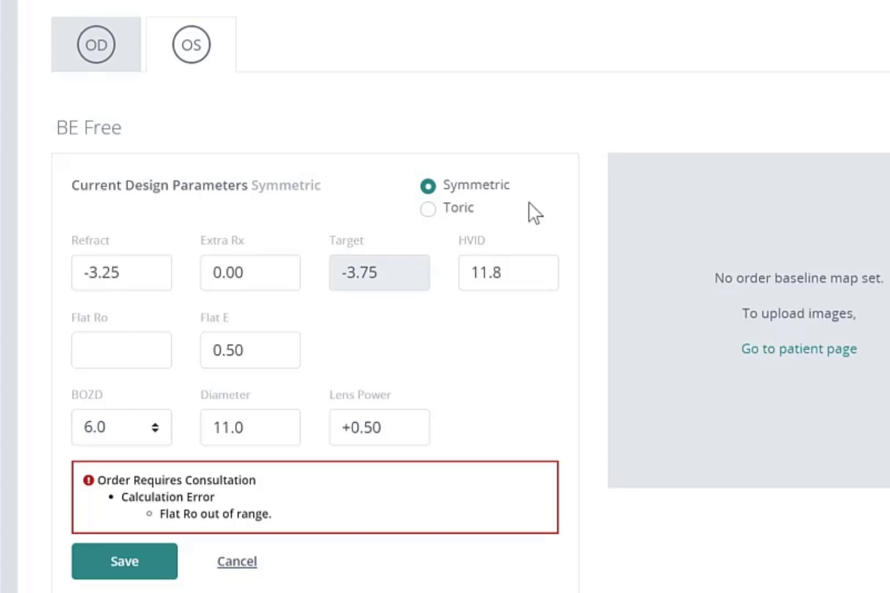
click(433, 210)
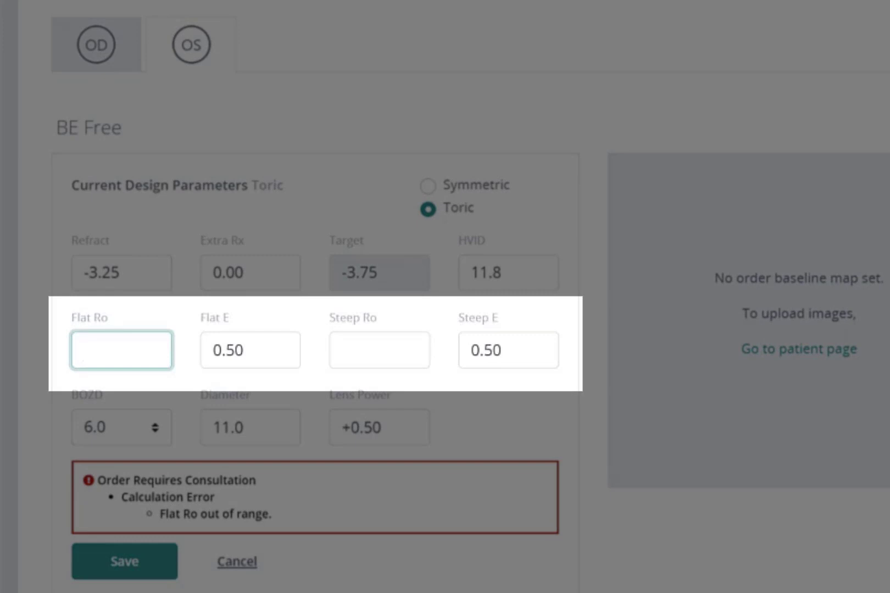
Enter Flat Ro 7.75, Steep Ro 7.55 and Steep E 0.35 for the OS design.
text(7.75)
key(Tab)
key(Tab)
text(7.55)
key(Tab)
text(0.35)
key(Tab)
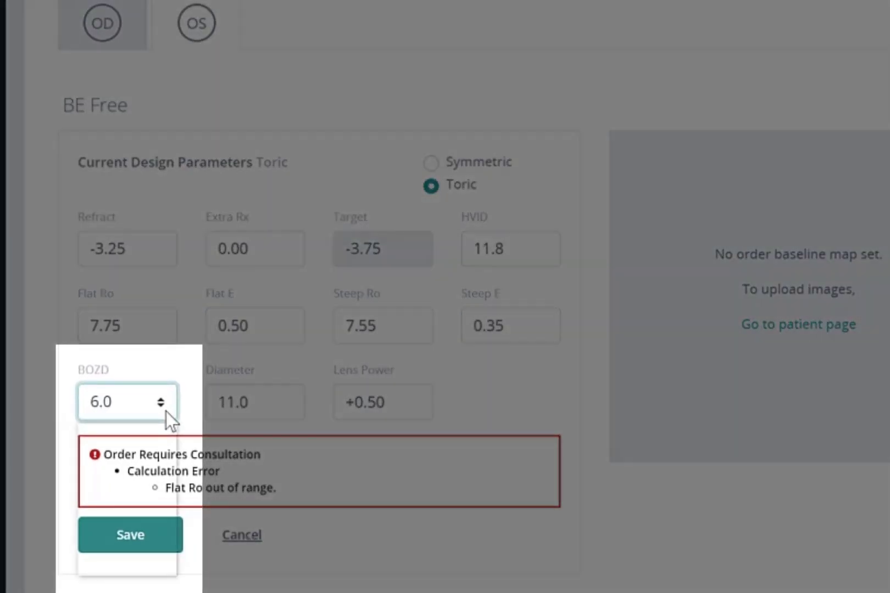
Set the OS lens's BOZD to 5.5 and save the design parameters.
click(166, 412)
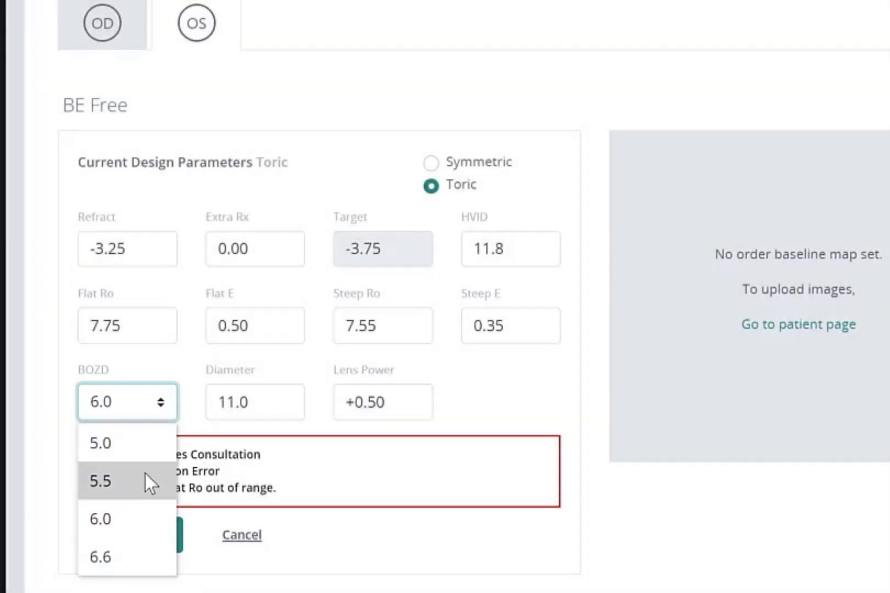
click(146, 481)
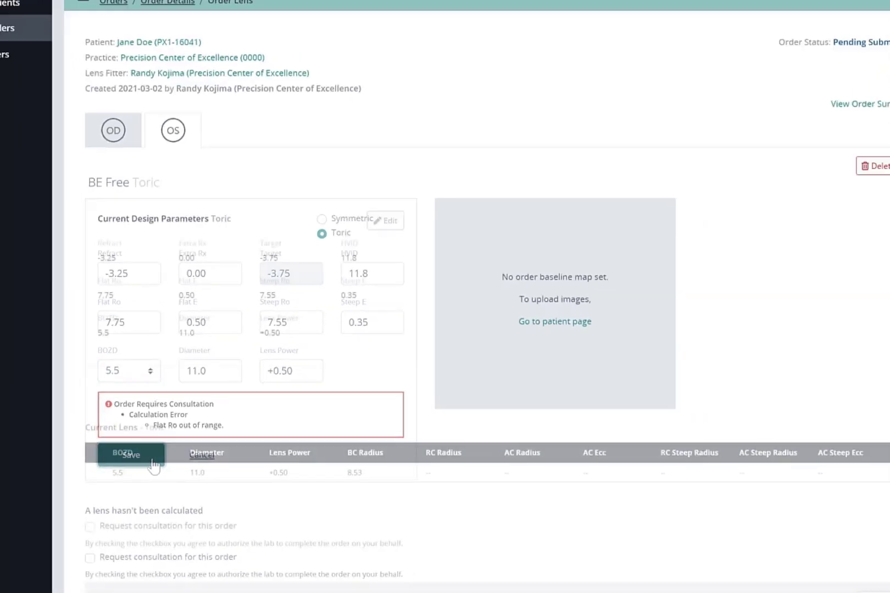
click(158, 480)
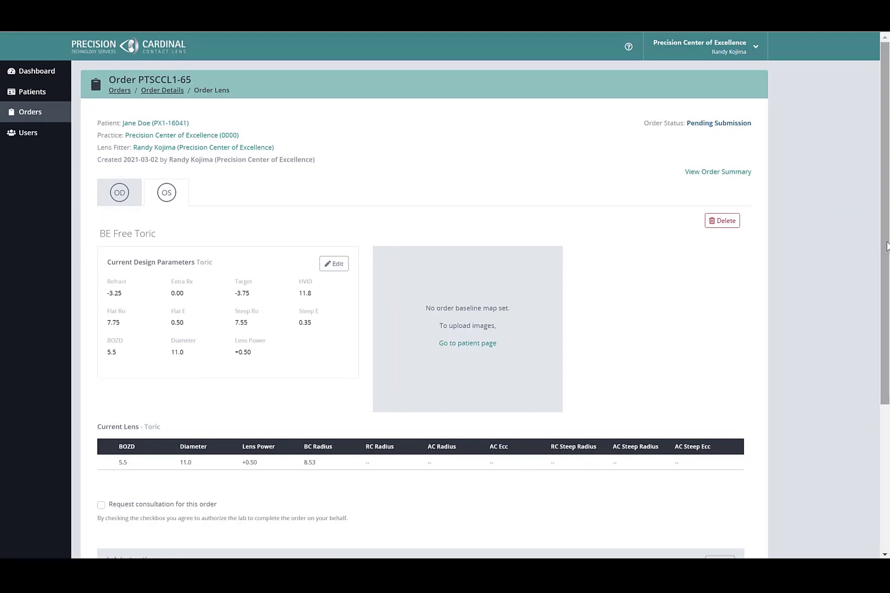
Add and save the lab instruction "Please deliver to the downtown location" for the OS lens.
drag(887, 245, 867, 413)
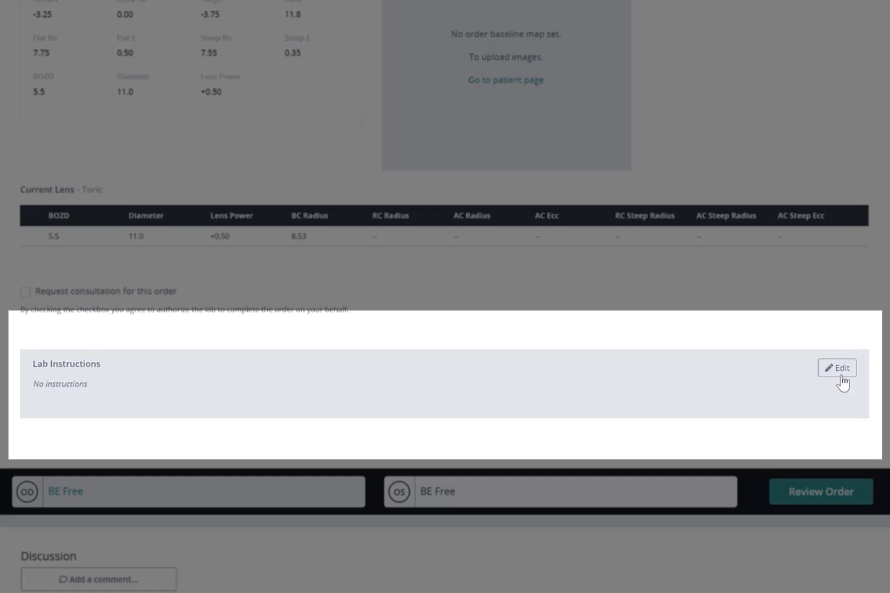
click(838, 368)
text(Please deliver to the downtown location)
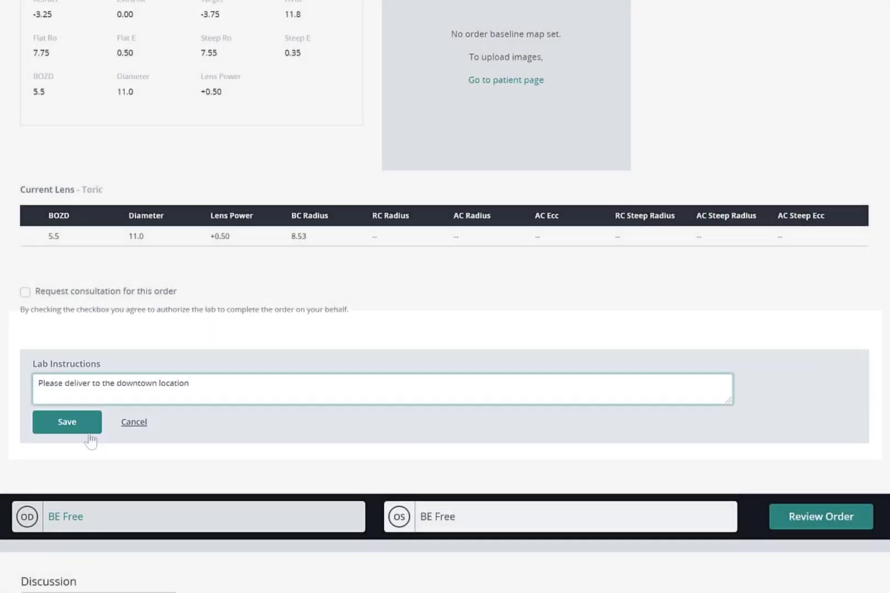
click(87, 431)
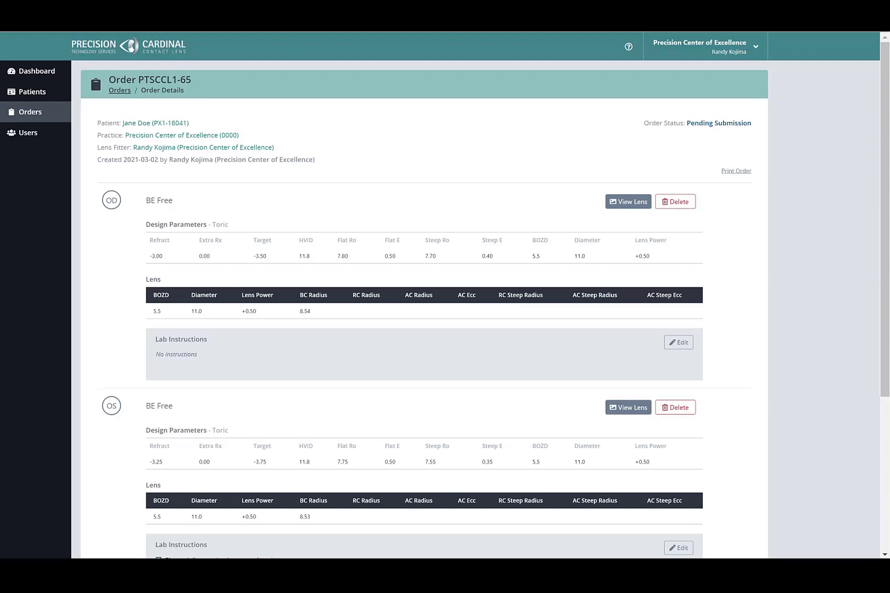
Submit the reviewed order to the lab with the consultation request left unchecked.
scroll(523, 460, down, 5)
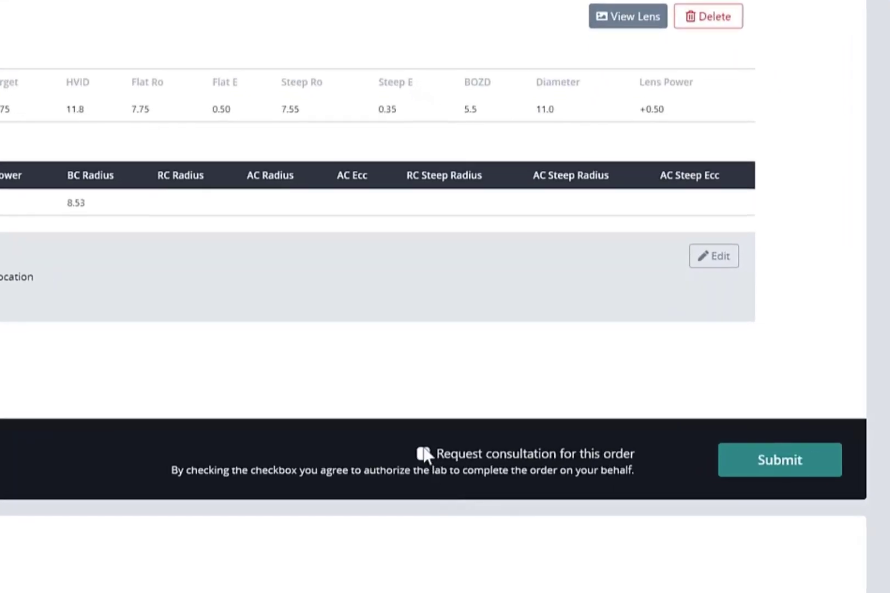
click(423, 454)
click(424, 455)
click(787, 482)
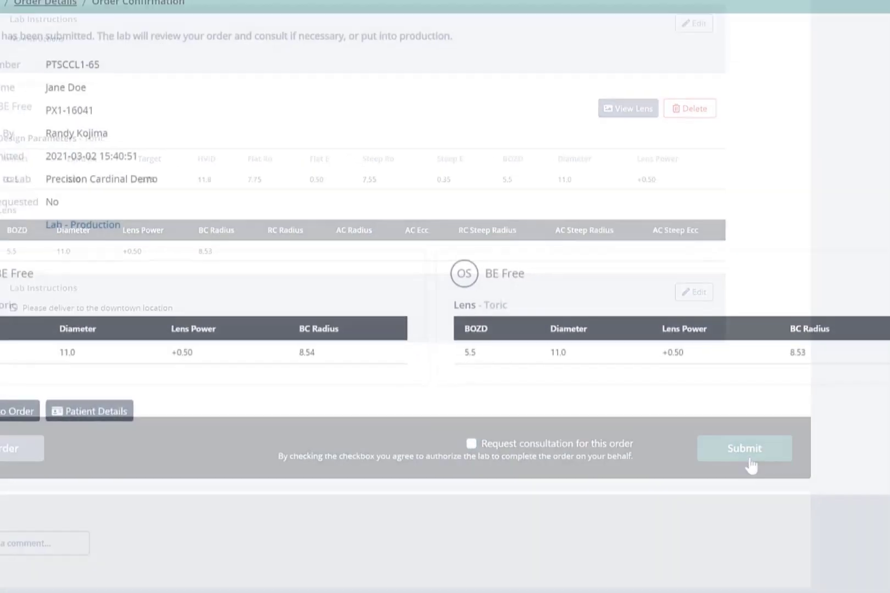